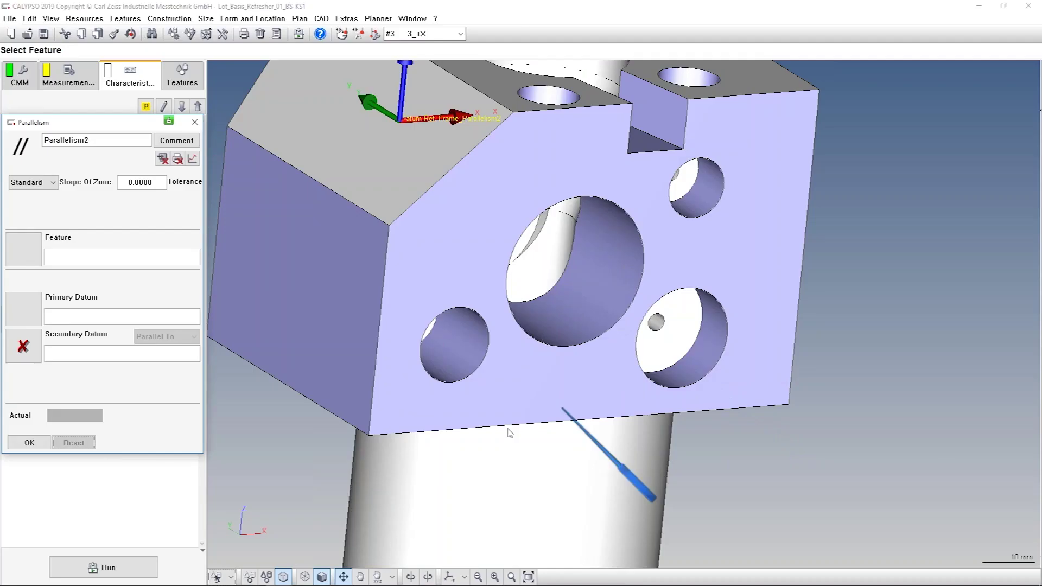
Step: On the CAD model, pick the smaller hole Cylinder1 as feature and bore Cyl_D30_front as primary datum
{"action": "left_click", "coordinate": [223, 573]}
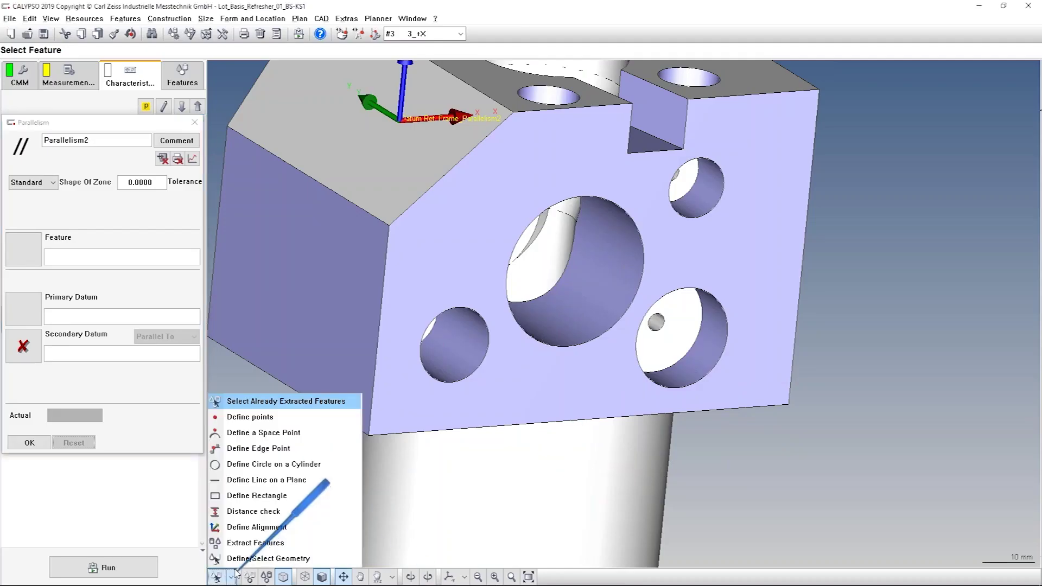
{"action": "left_click", "coordinate": [325, 542]}
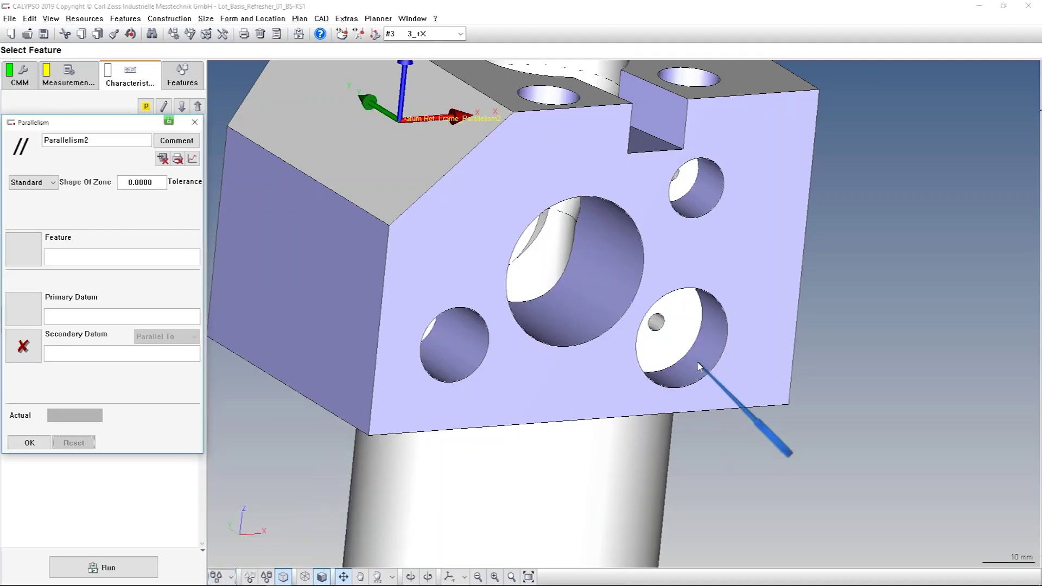
{"action": "left_click", "coordinate": [699, 364]}
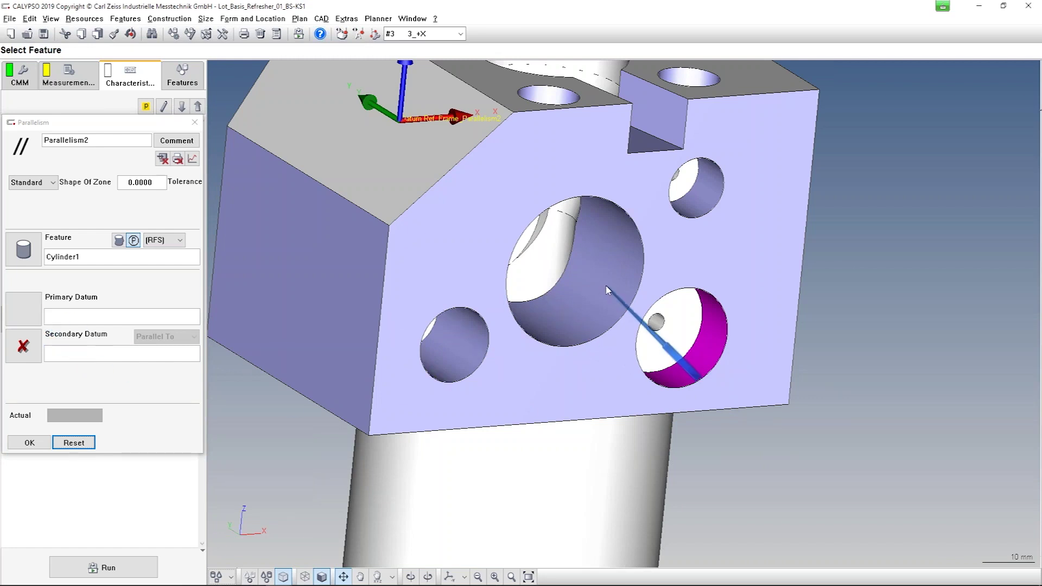
{"action": "left_click_drag", "start_coordinate": [606, 290], "coordinate": [601, 199]}
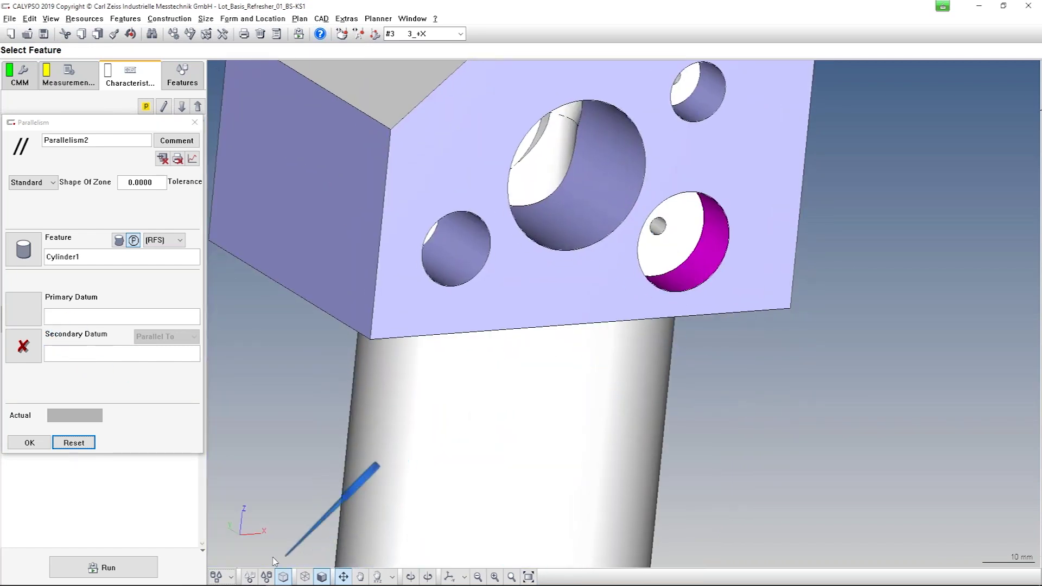
{"action": "left_click", "coordinate": [232, 578]}
{"action": "left_click", "coordinate": [293, 396]}
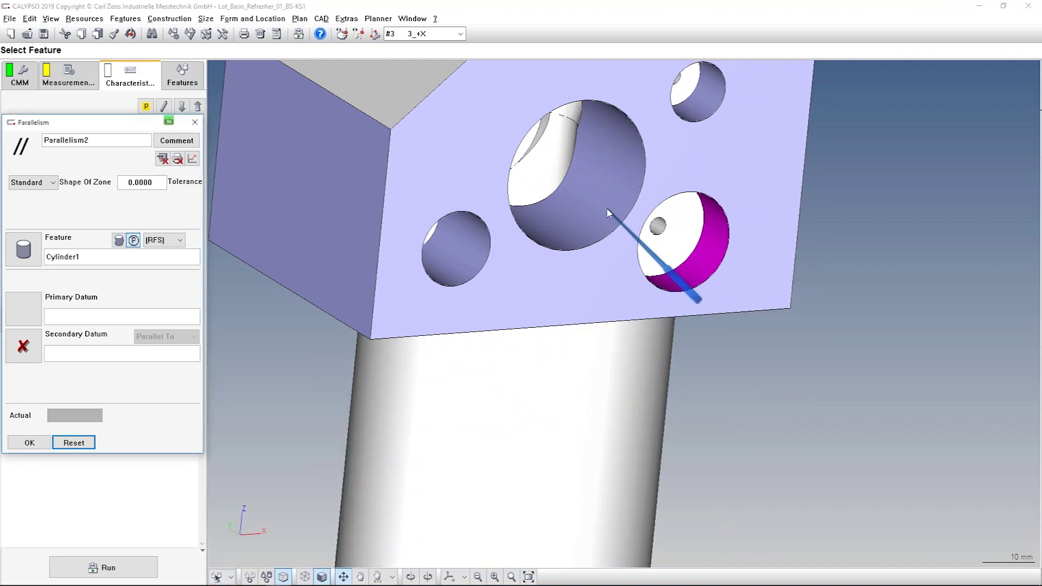
{"action": "left_click", "coordinate": [607, 210]}
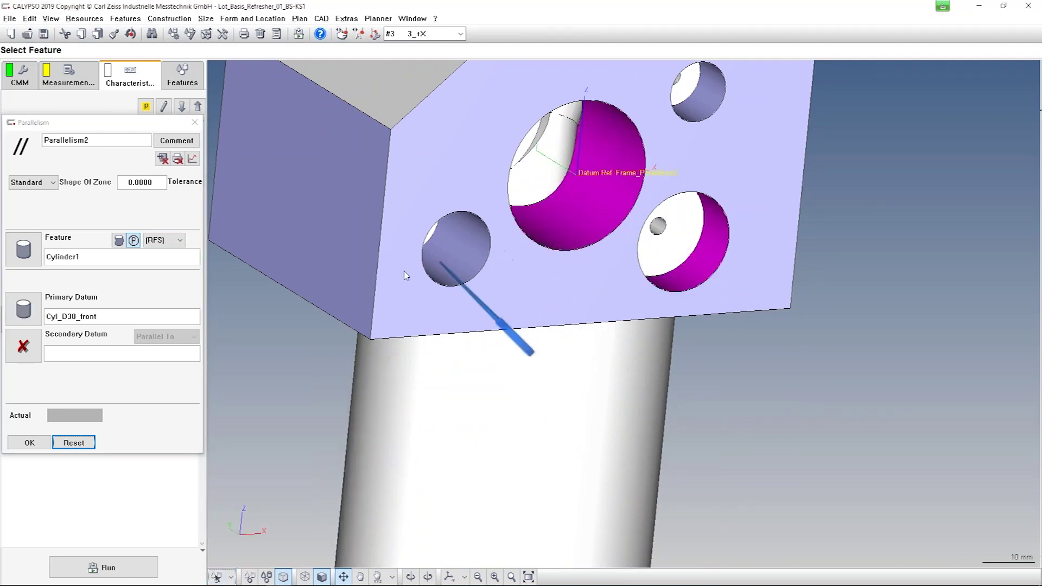
{"action": "left_click_drag", "start_coordinate": [882, 406], "coordinate": [958, 513]}
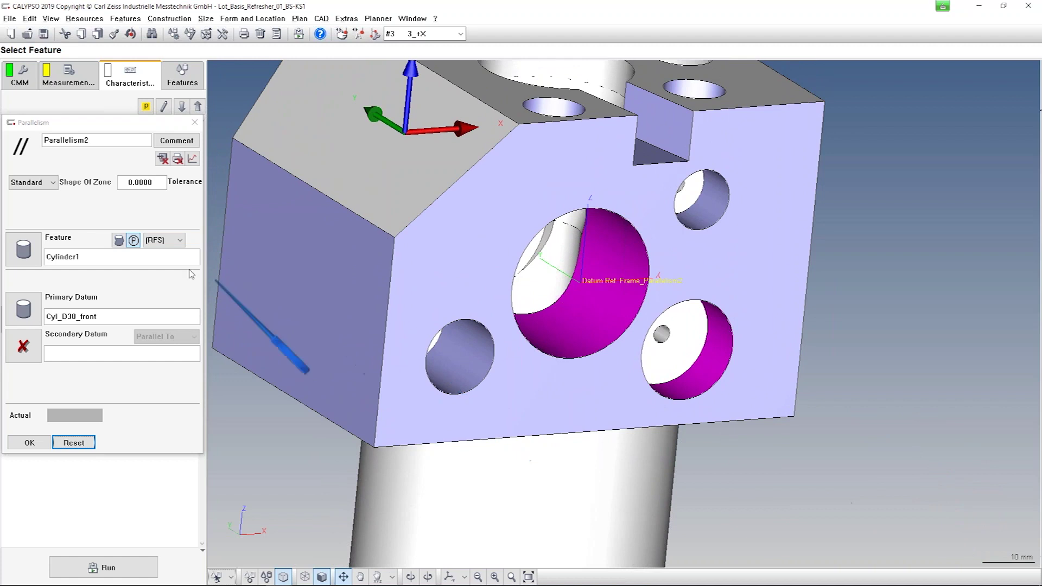
Step: Set Parallelism2's Shape Of Zone to Cartesian after briefly trying Standard
{"action": "left_click", "coordinate": [51, 184]}
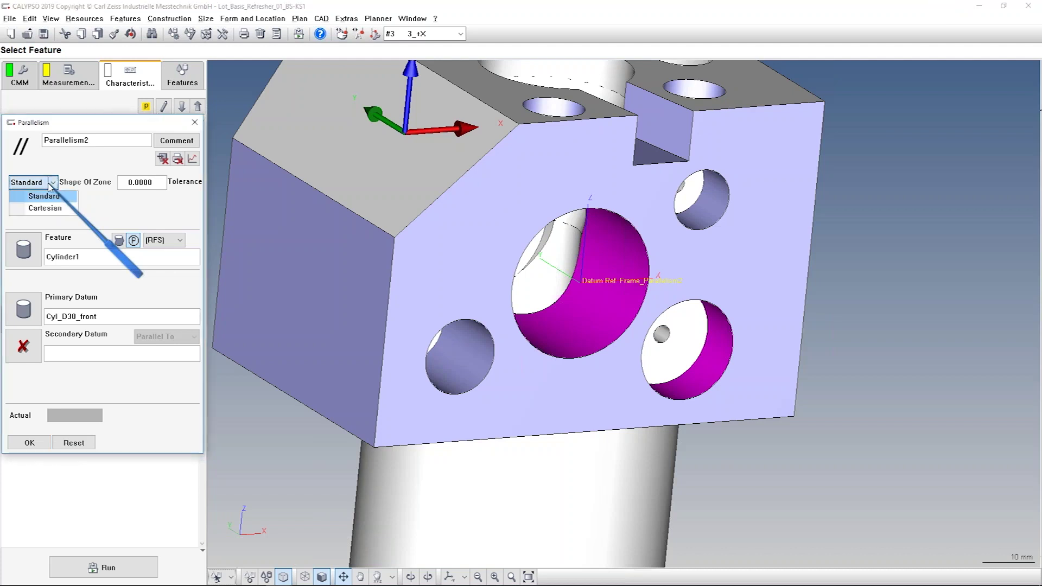
{"action": "left_click", "coordinate": [60, 209]}
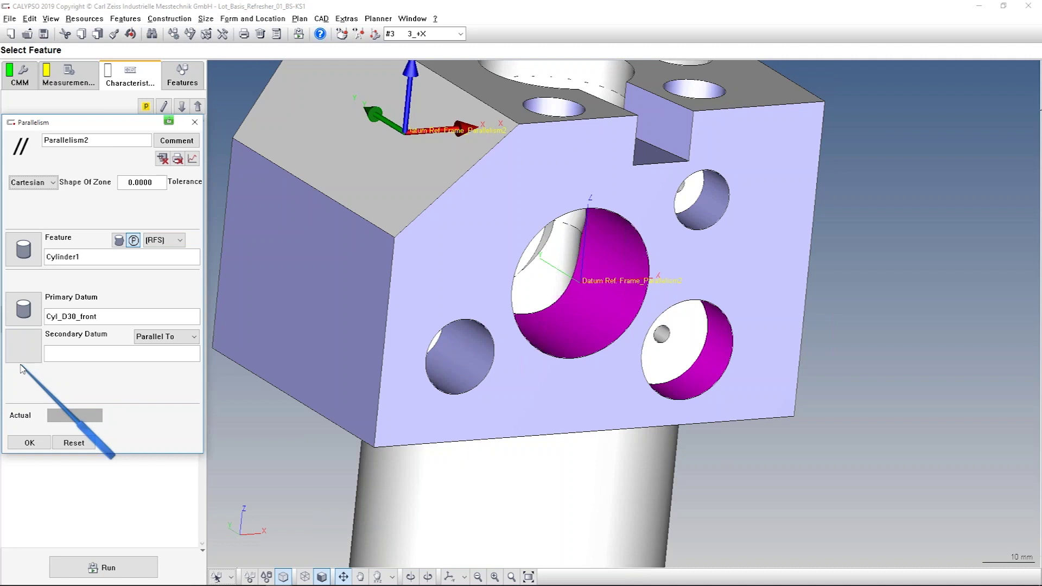
{"action": "left_click", "coordinate": [30, 183]}
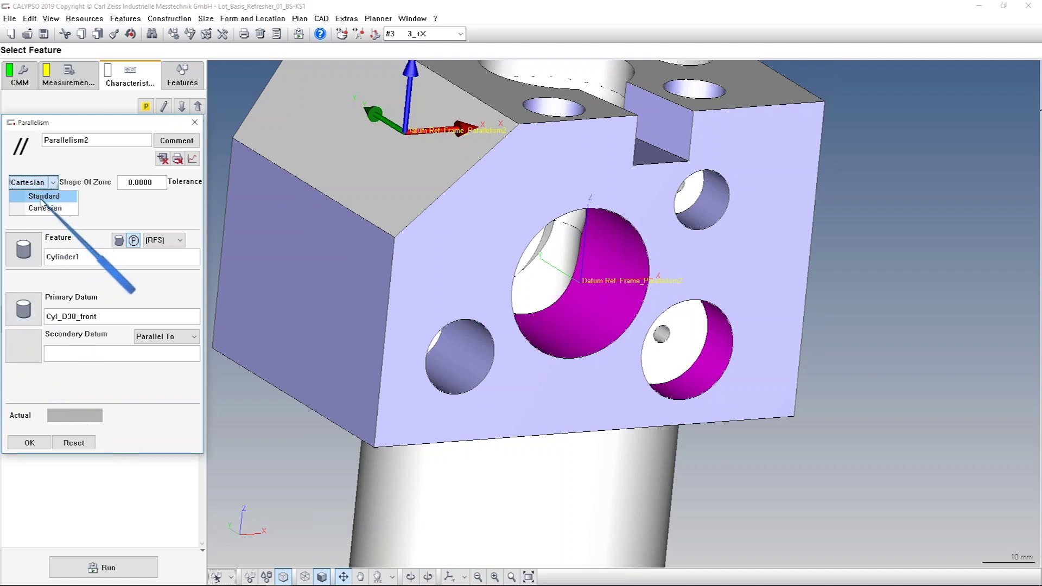
{"action": "left_click", "coordinate": [27, 195]}
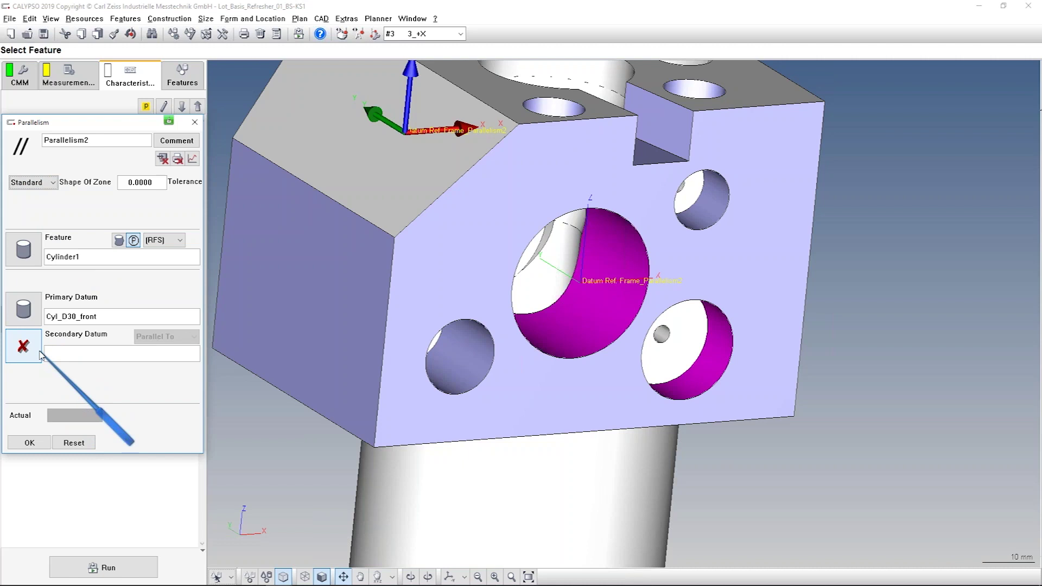
{"action": "mouse_move", "coordinate": [39, 354]}
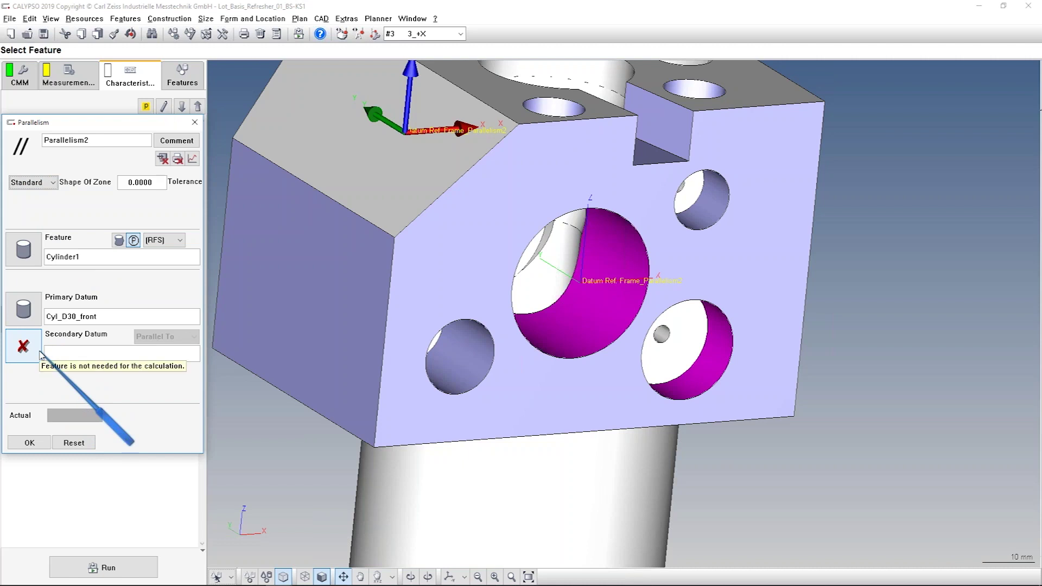
{"action": "left_click", "coordinate": [33, 183]}
{"action": "left_click", "coordinate": [33, 195]}
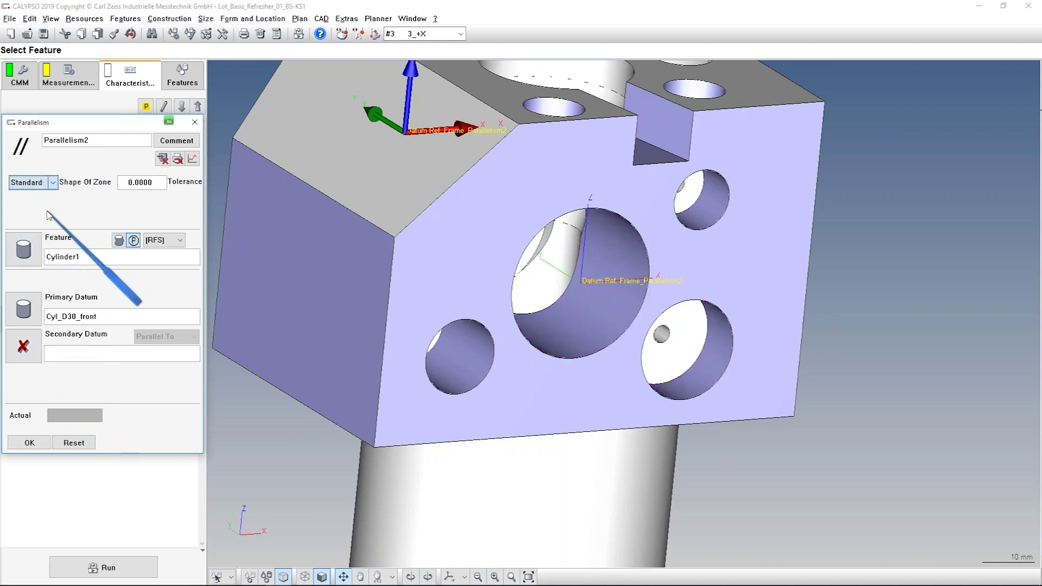
{"action": "key", "text": "Up"}
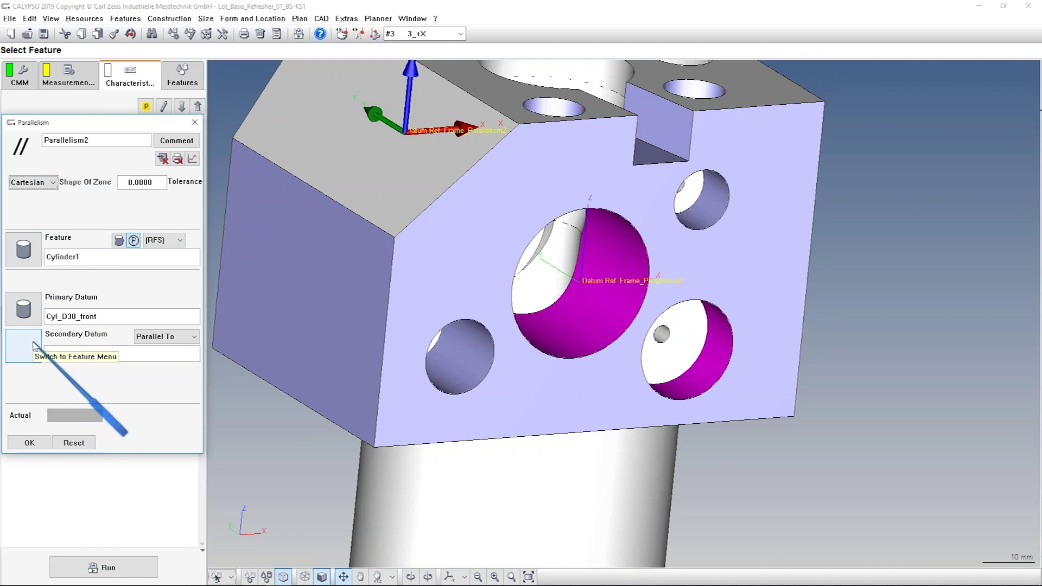
Step: Choose the top plane Pl_top from the feature list as Parallelism2's secondary datum
{"action": "left_click", "coordinate": [34, 346]}
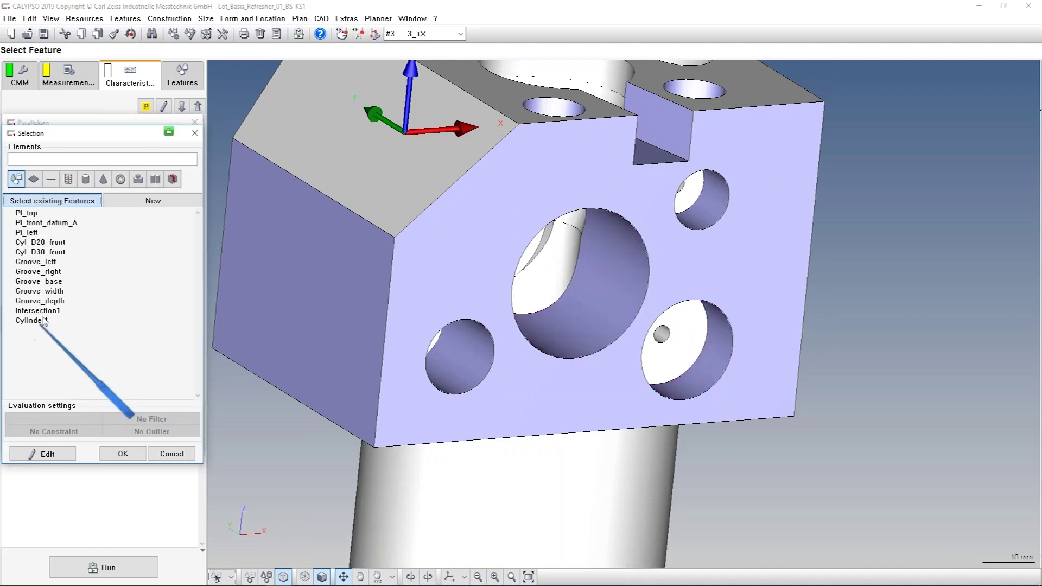
{"action": "left_click", "coordinate": [33, 214]}
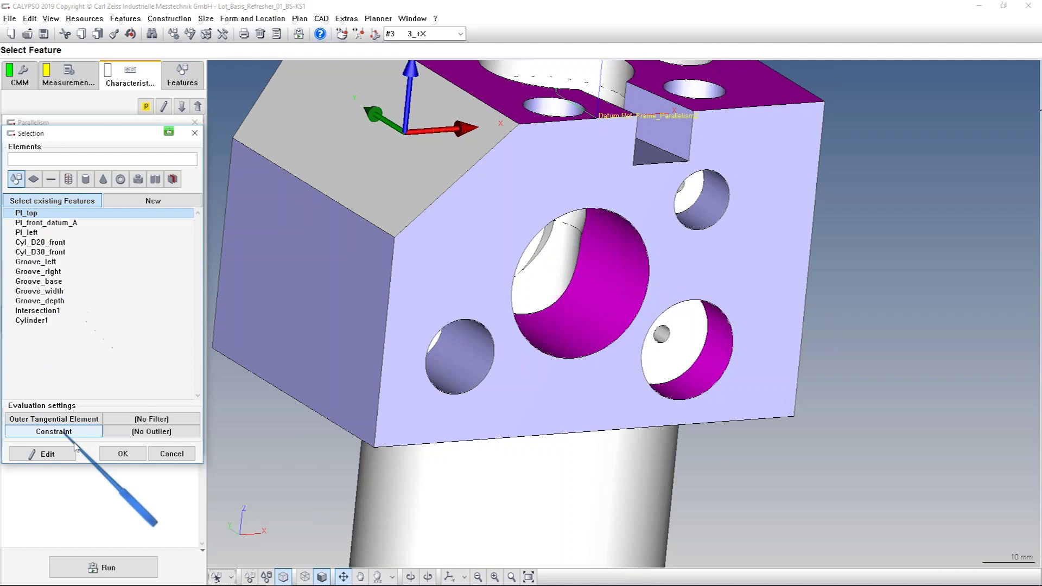
{"action": "left_click", "coordinate": [123, 453]}
{"action": "left_click_drag", "start_coordinate": [610, 376], "coordinate": [680, 412]}
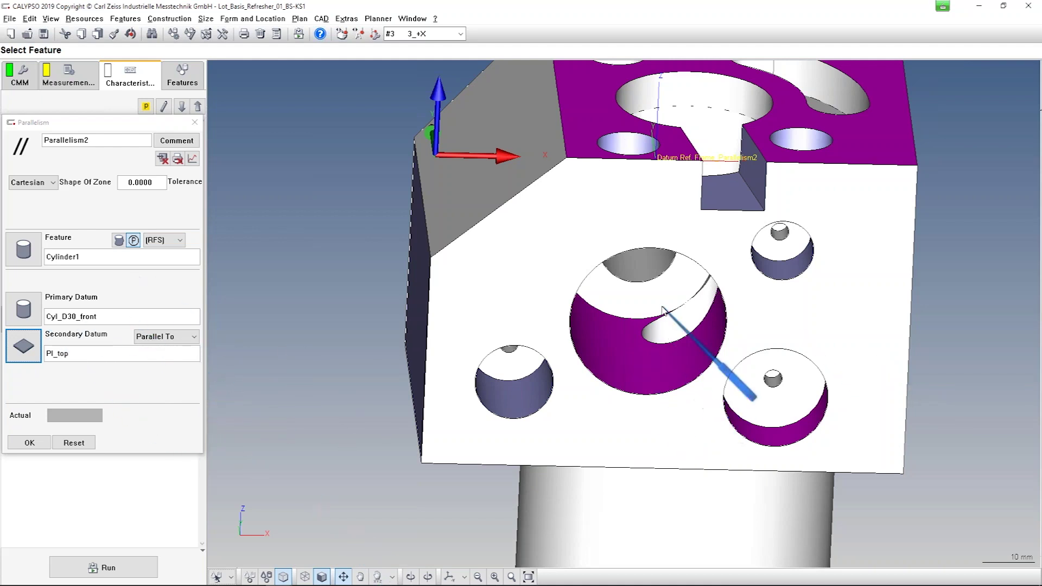
Step: Enter 0.1000 as the Parallelism2 tolerance value
{"action": "middle_click_drag", "start_coordinate": [668, 314], "coordinate": [637, 351]}
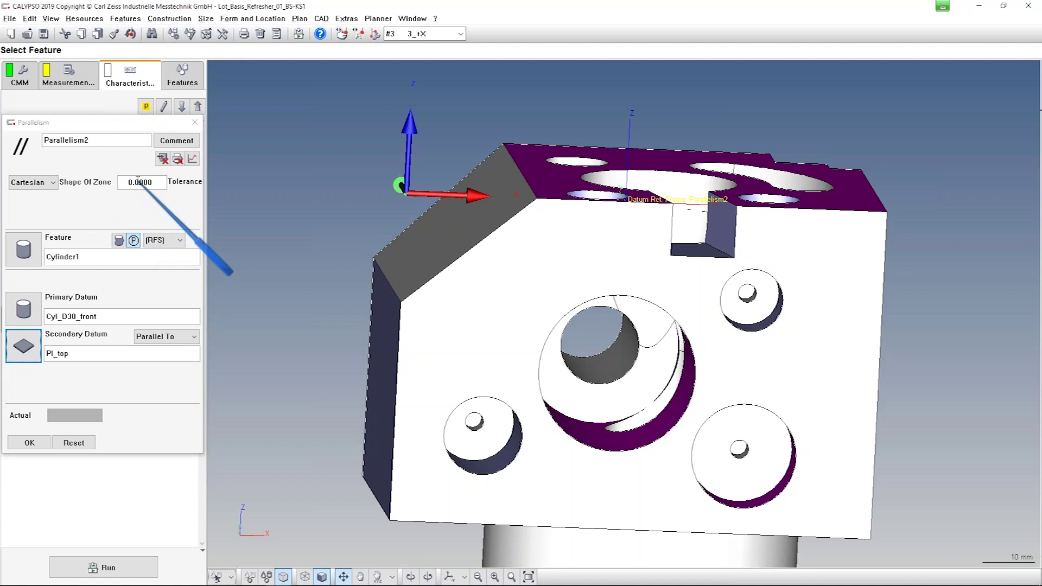
{"action": "left_click_drag", "start_coordinate": [135, 183], "coordinate": [190, 186]}
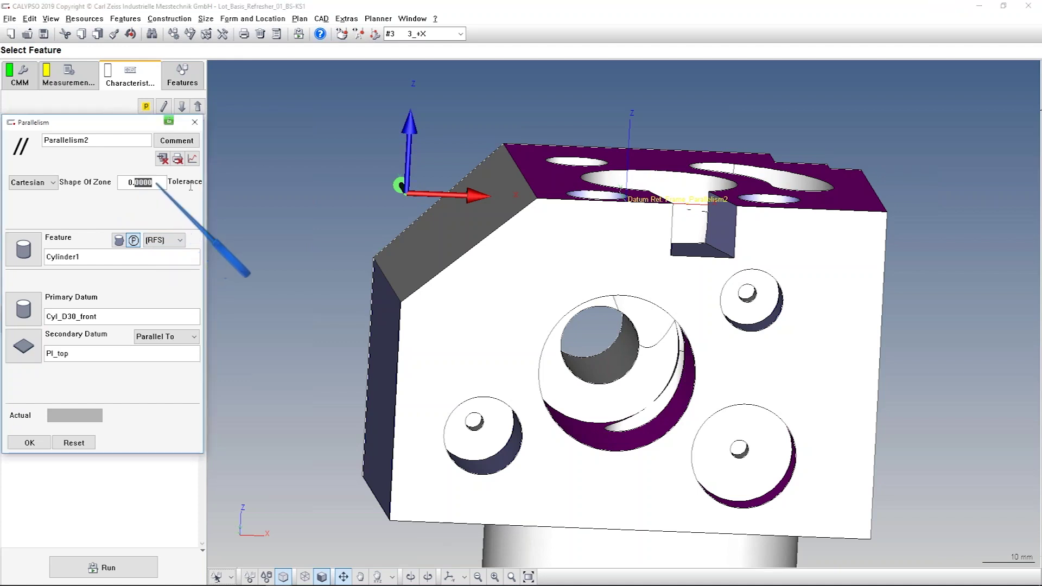
{"action": "type", "text": "1"}
{"action": "key", "text": "Tab"}
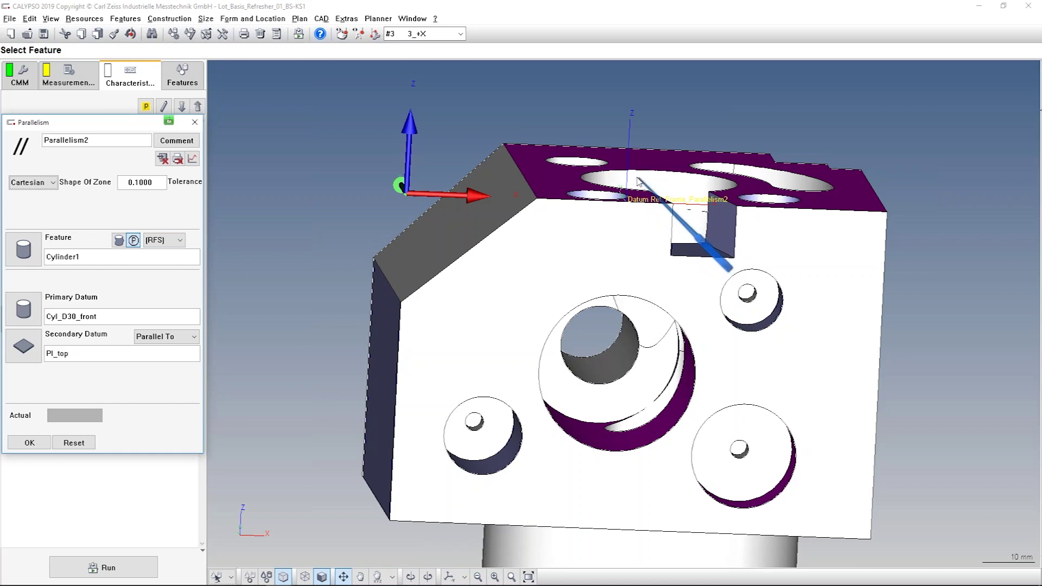
{"action": "middle_click_drag", "start_coordinate": [758, 341], "coordinate": [591, 214]}
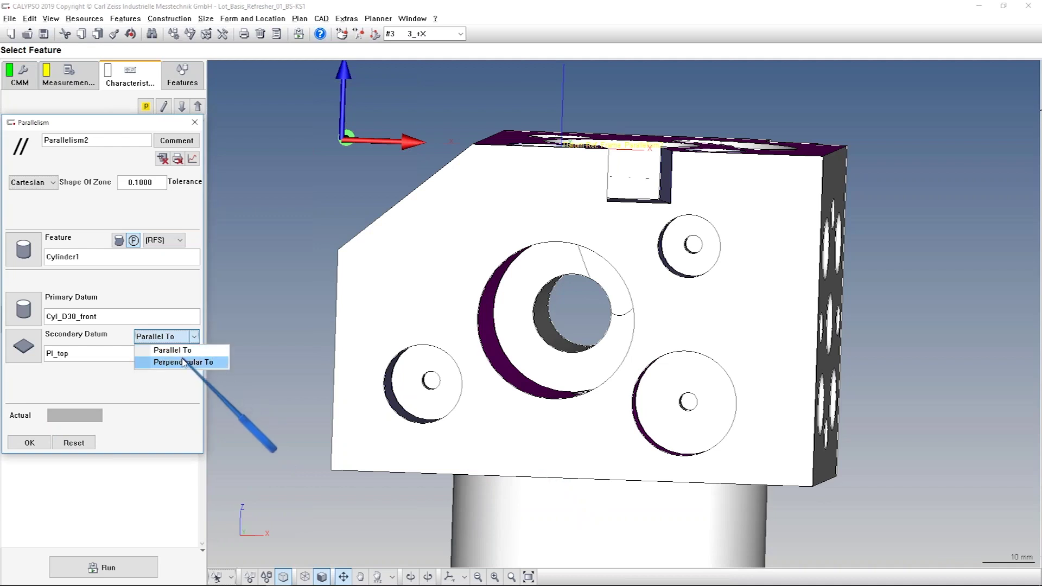
Step: Set Parallelism2's secondary datum relation to Parallel To
{"action": "left_click", "coordinate": [184, 363]}
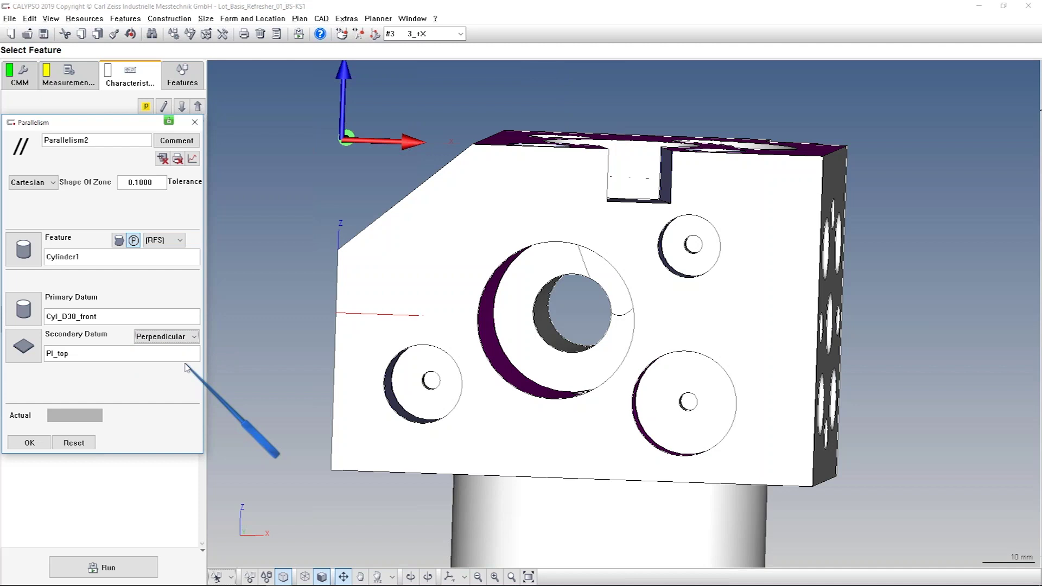
{"action": "left_click_drag", "start_coordinate": [86, 121], "coordinate": [201, 103]}
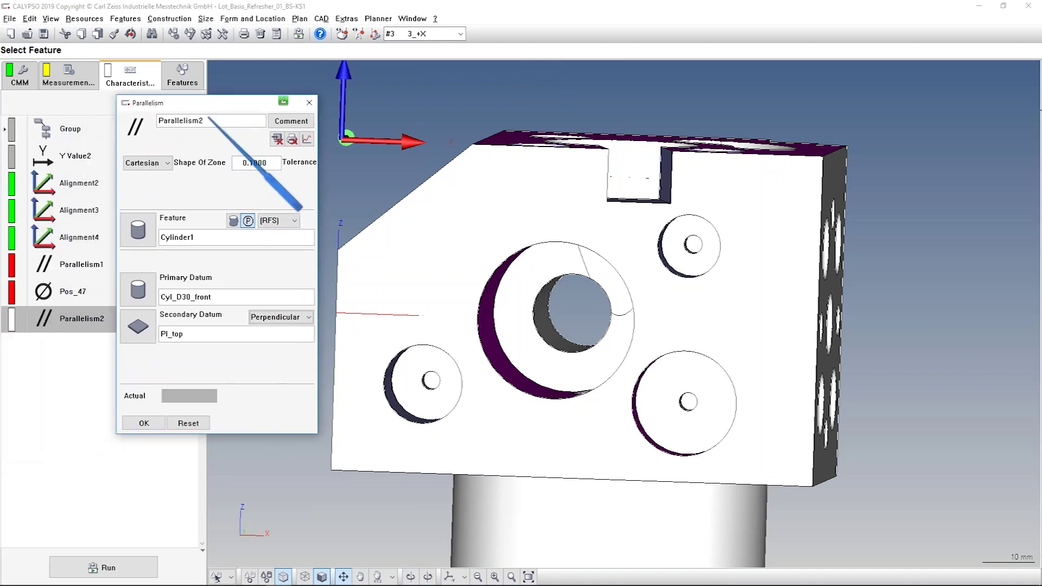
{"action": "left_click", "coordinate": [285, 318]}
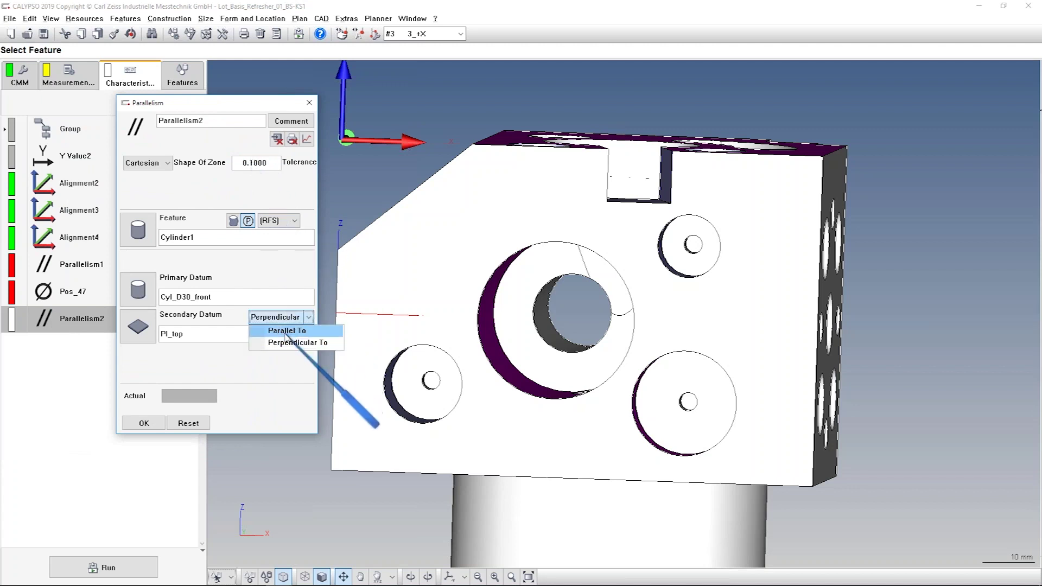
{"action": "left_click", "coordinate": [286, 331]}
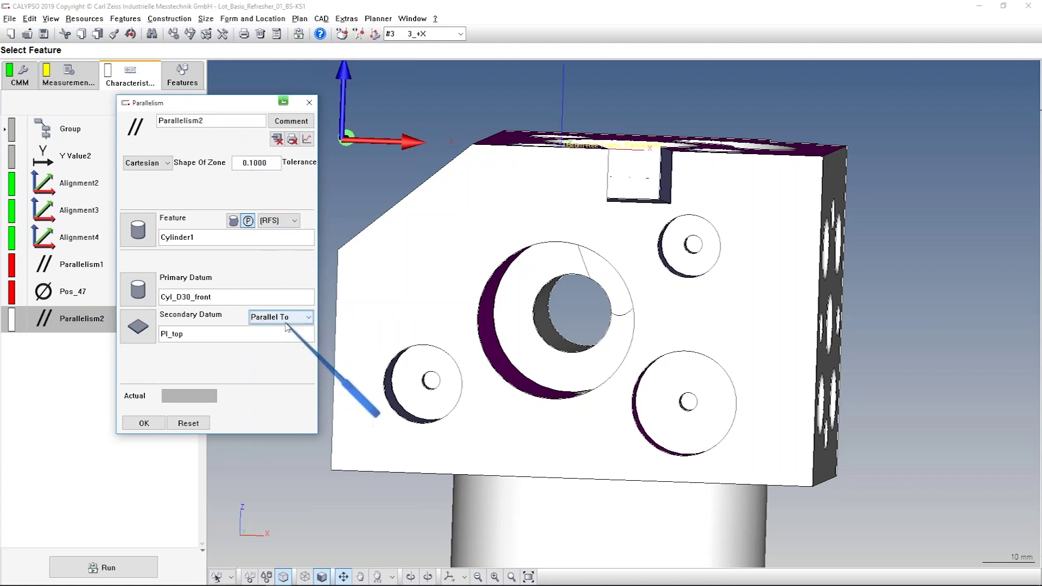
Step: Confirm Parallelism2, paste a duplicate Parallelism3 and open it for editing
{"action": "left_click", "coordinate": [144, 424]}
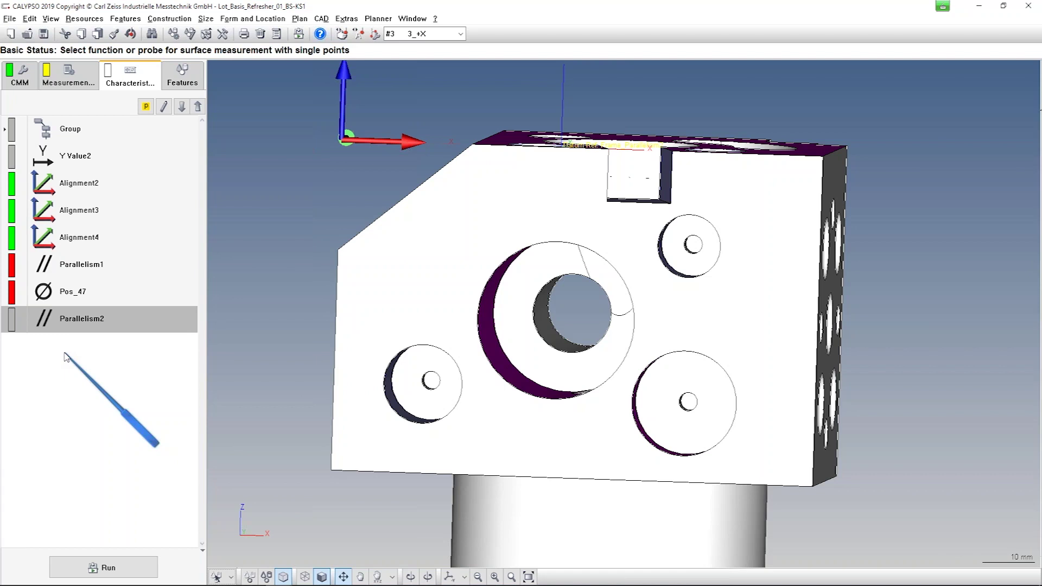
{"action": "key", "text": "ctrl+v"}
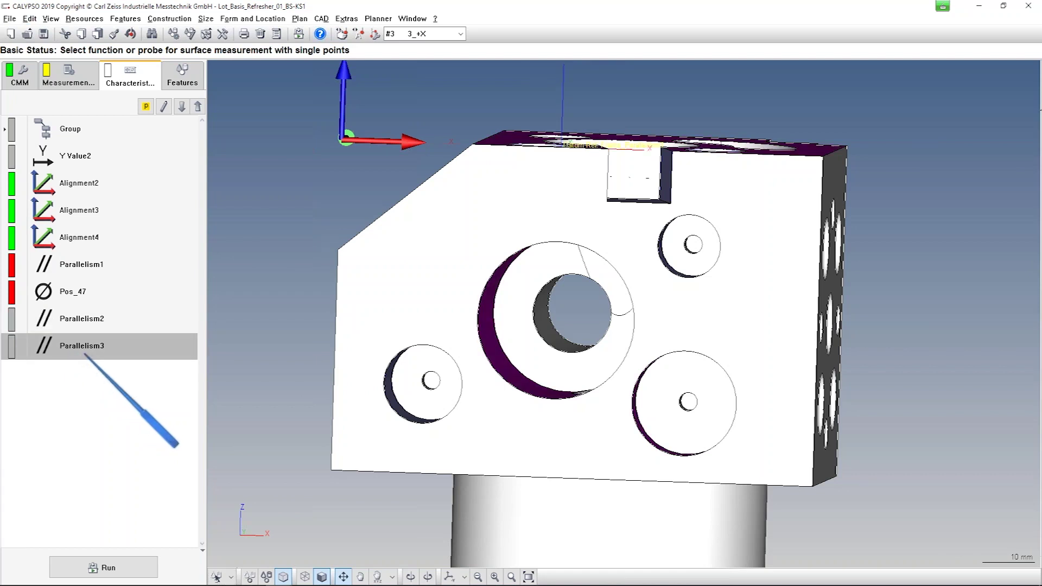
{"action": "double_click", "coordinate": [103, 346]}
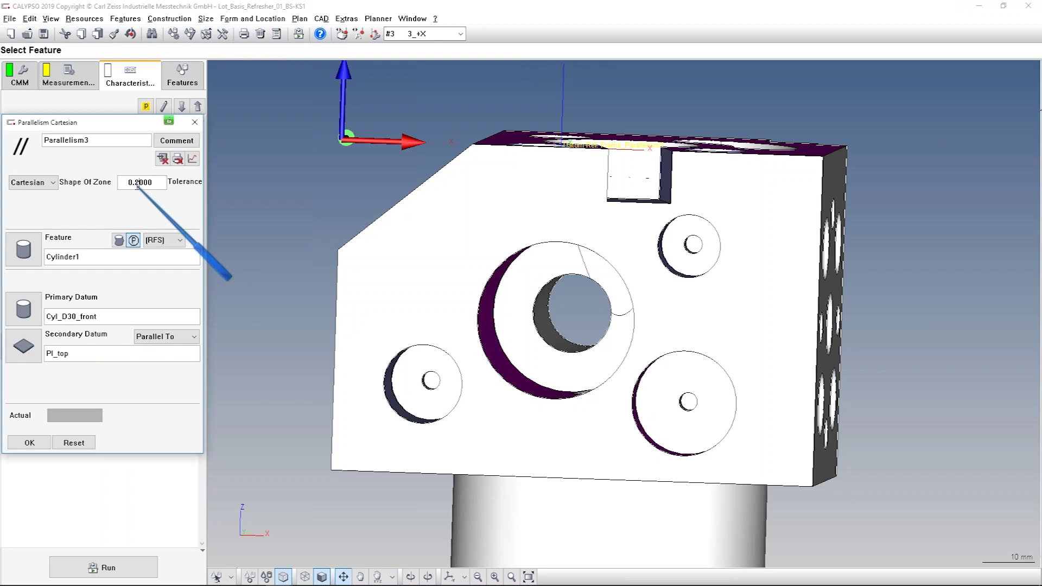
Step: Change Parallelism3's secondary datum Pl_top to Perpendicular To and confirm it
{"action": "left_click", "coordinate": [173, 337]}
{"action": "left_click", "coordinate": [182, 363]}
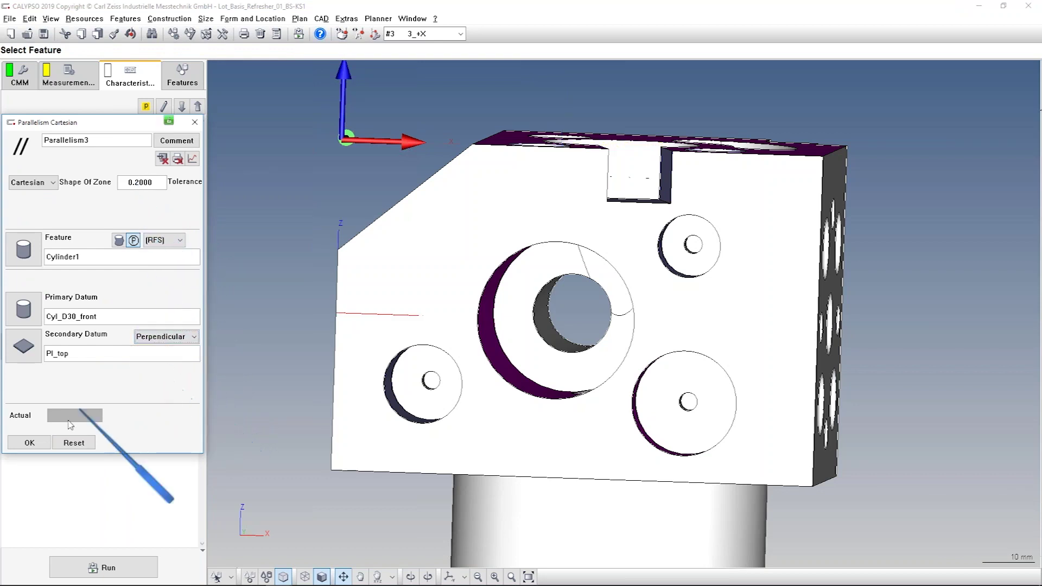
{"action": "left_click", "coordinate": [29, 443]}
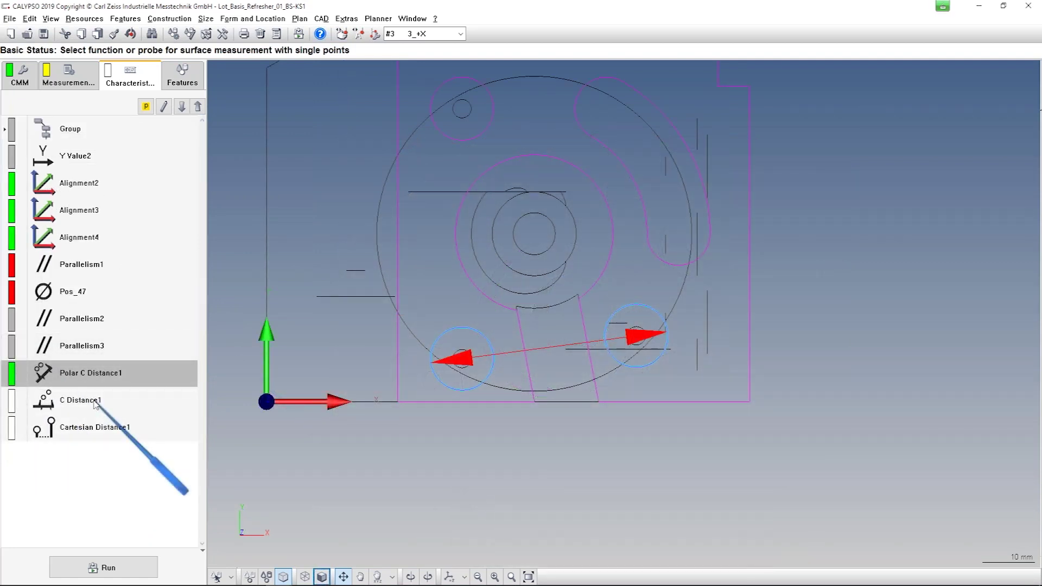
Step: Assign circles Ci_D12_2 and Ci_D12_3 as the two elements of C Distance1
{"action": "left_click", "coordinate": [95, 401]}
{"action": "double_click", "coordinate": [97, 402]}
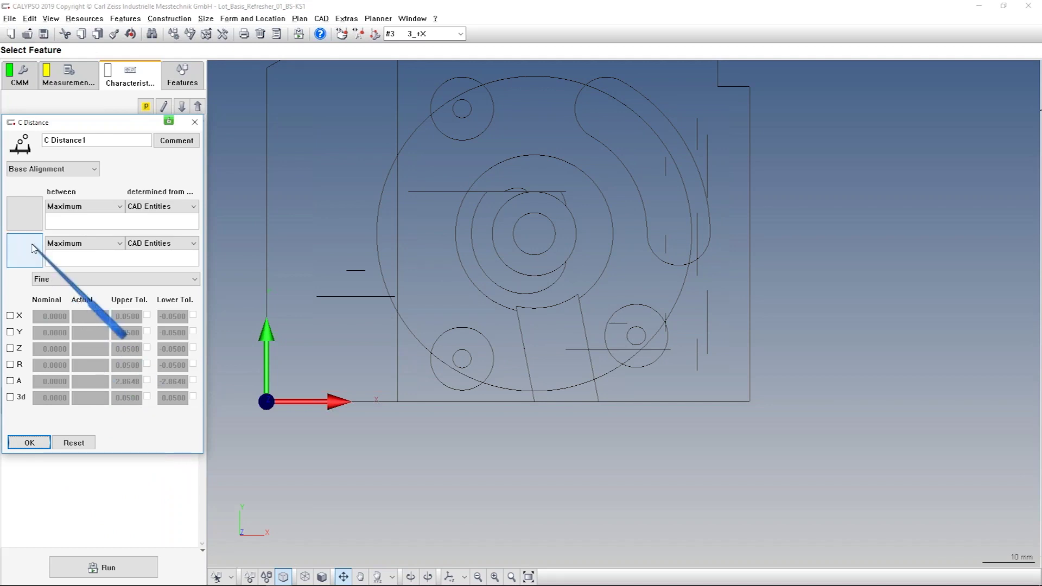
{"action": "left_click", "coordinate": [32, 216]}
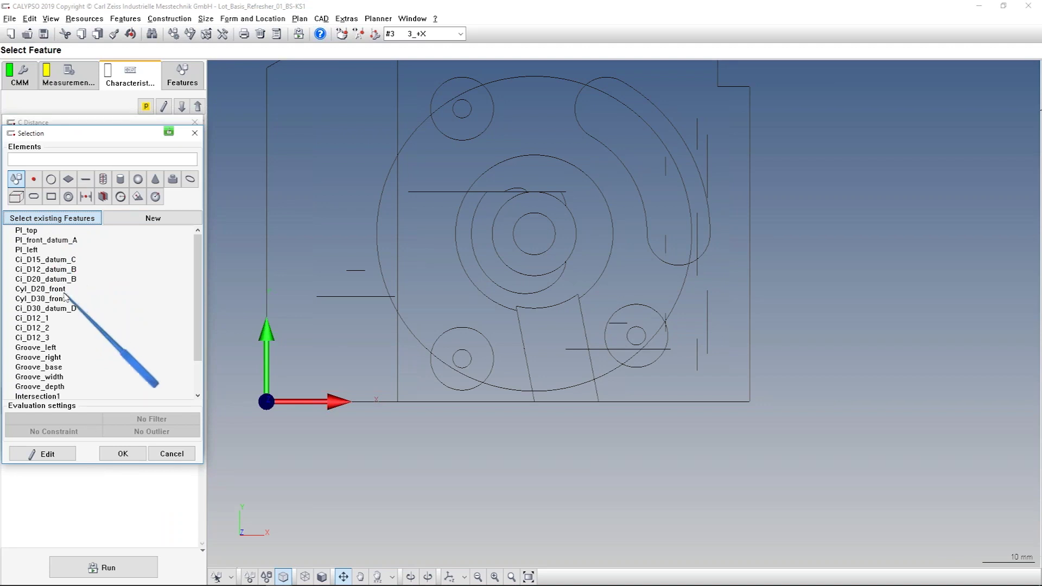
{"action": "left_click", "coordinate": [44, 328]}
{"action": "left_click", "coordinate": [121, 454]}
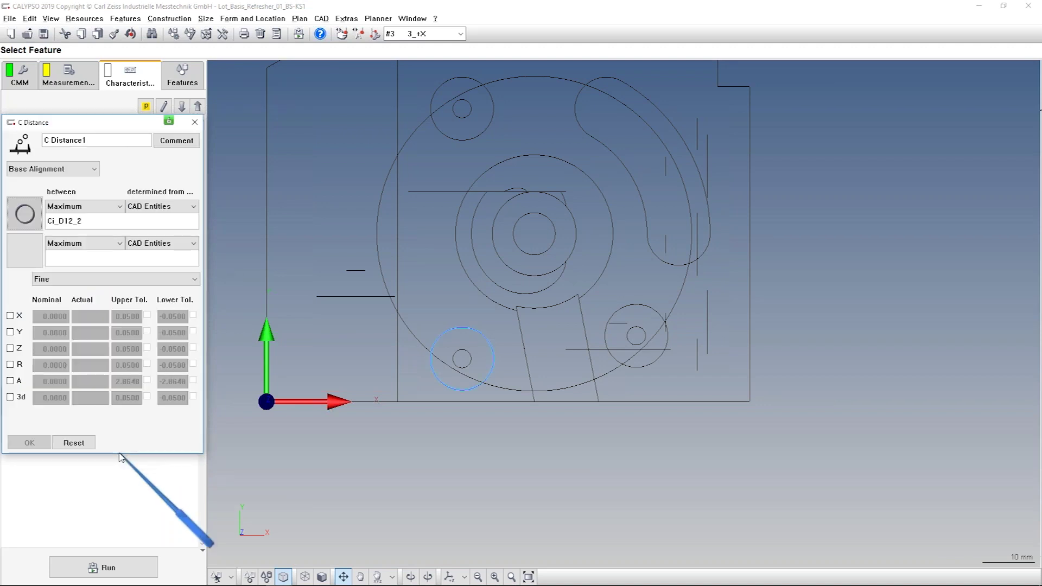
{"action": "left_click", "coordinate": [23, 270]}
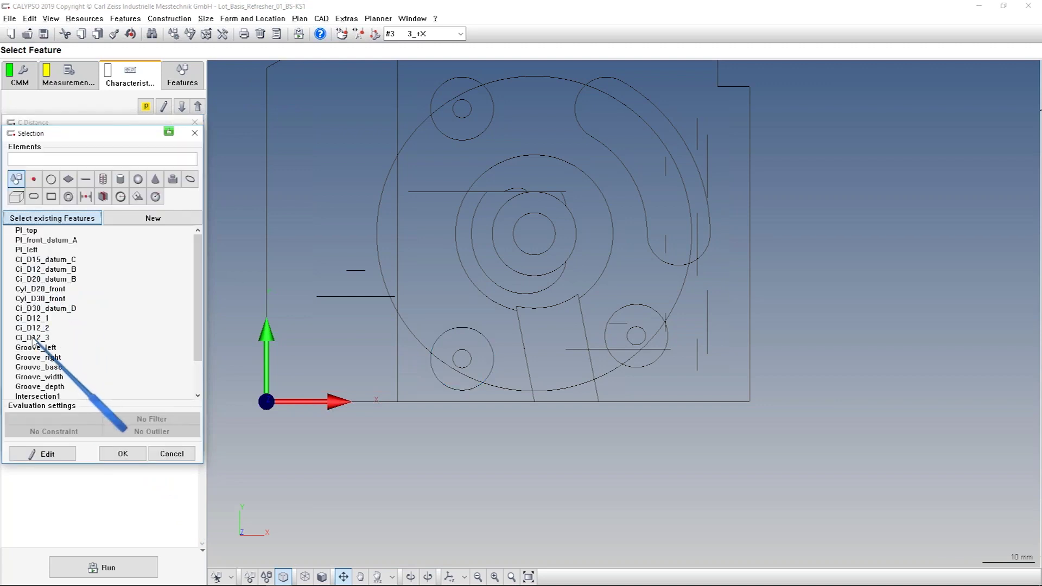
{"action": "left_click", "coordinate": [34, 338]}
{"action": "left_click", "coordinate": [120, 454]}
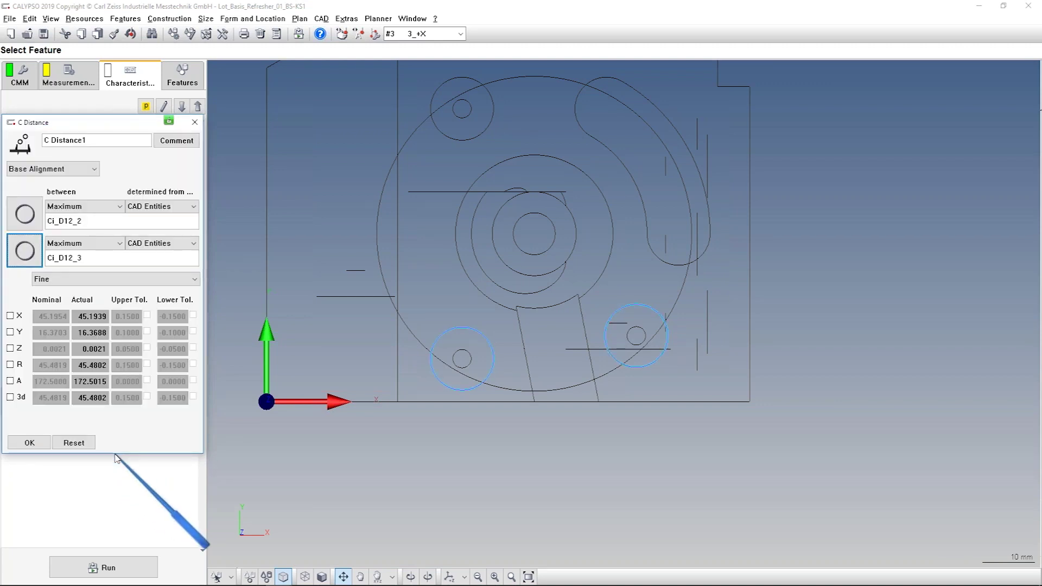
{"action": "left_click_drag", "start_coordinate": [561, 484], "coordinate": [606, 445]}
{"action": "scroll", "coordinate": [548, 424], "scroll_direction": "up", "scroll_amount": 3}
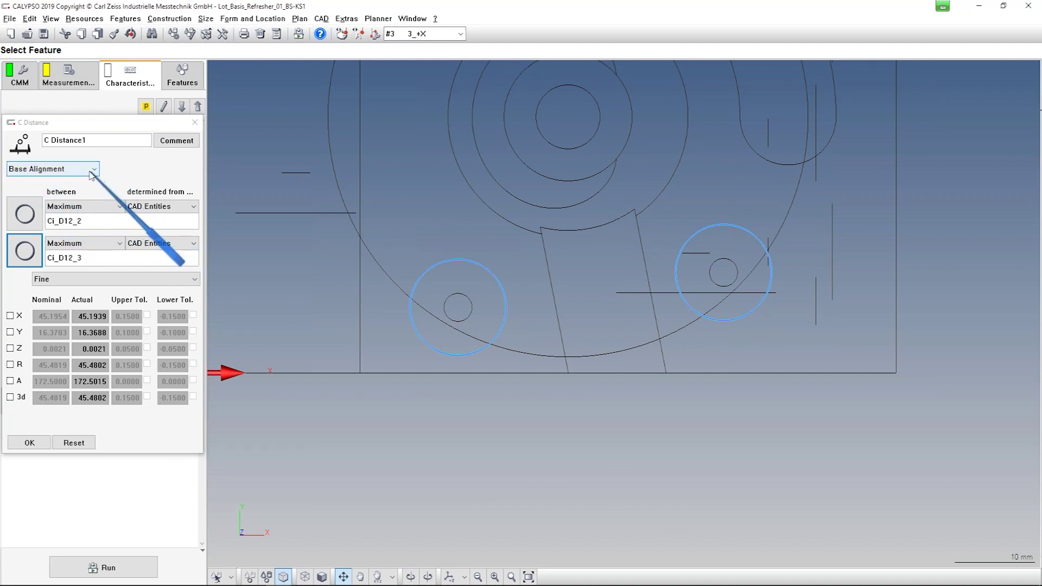
{"action": "left_click", "coordinate": [65, 169]}
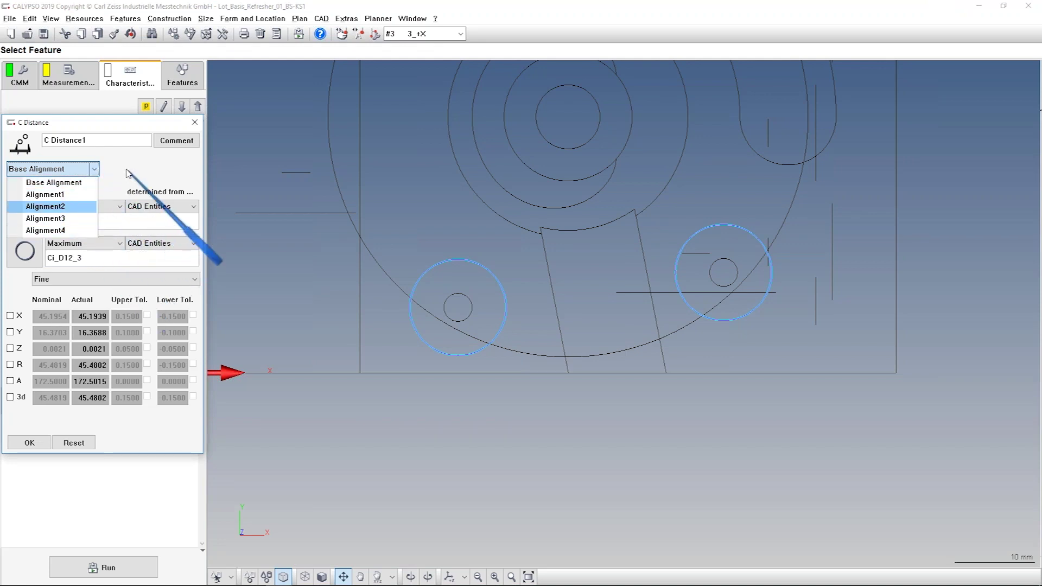
{"action": "key", "text": "Escape"}
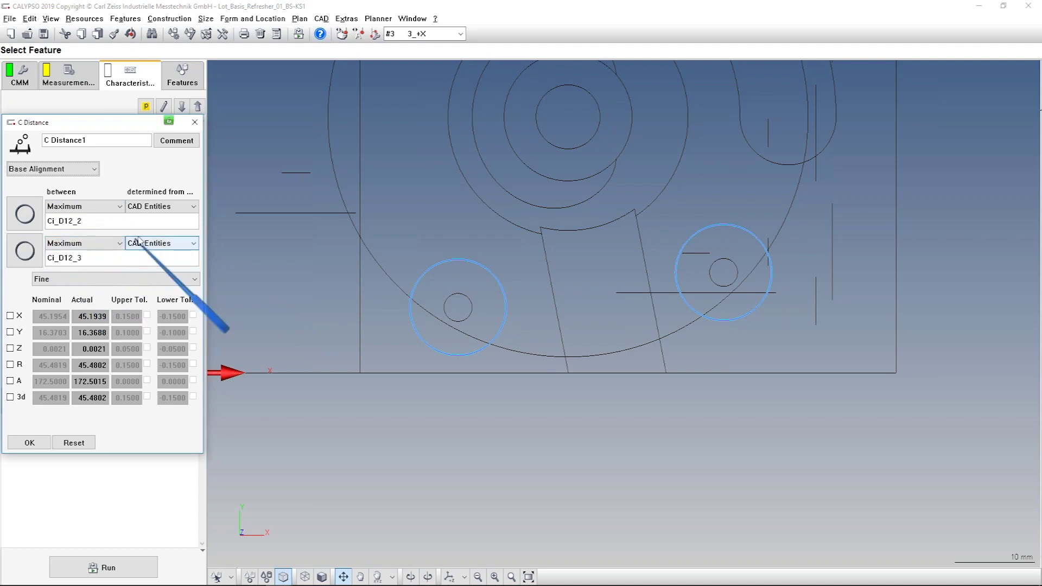
Step: Measure C Distance1 from Ci_D12_2's maximum point to Ci_D12_3's centre, keeping CAD Entities as source
{"action": "left_click", "coordinate": [106, 212]}
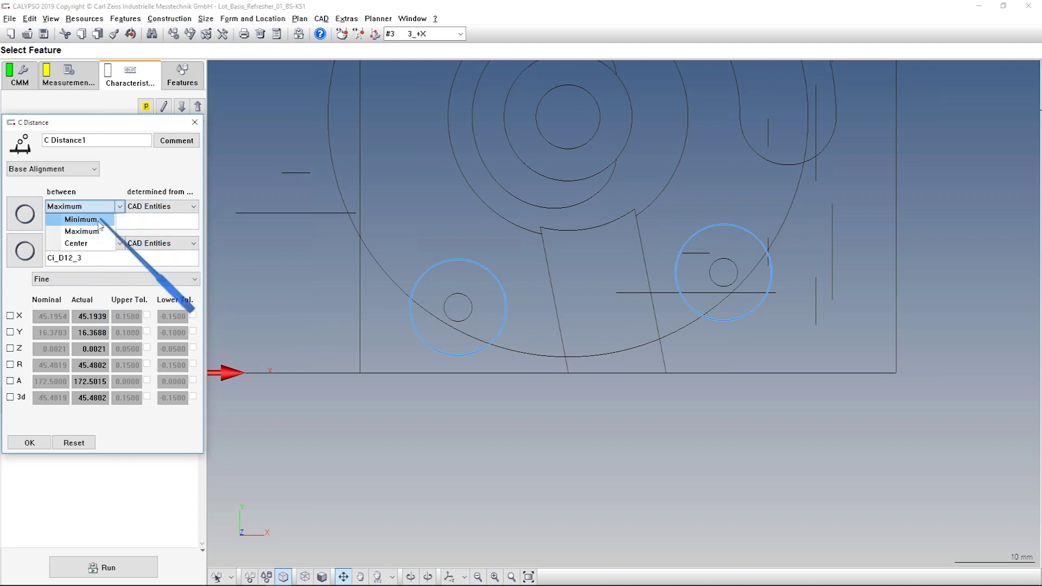
{"action": "left_click", "coordinate": [92, 243]}
{"action": "left_click", "coordinate": [98, 245]}
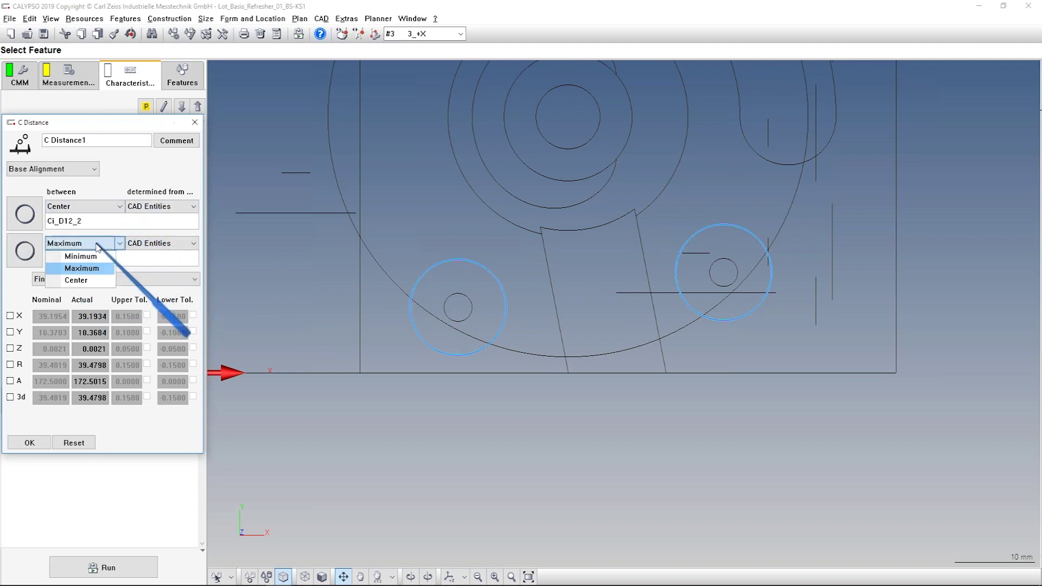
{"action": "left_click", "coordinate": [88, 281]}
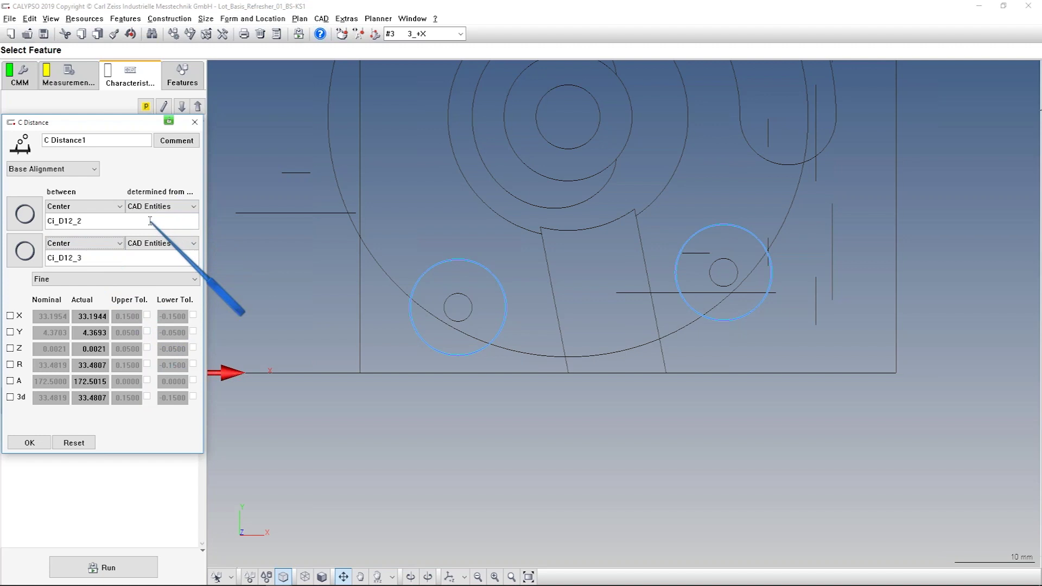
{"action": "left_click", "coordinate": [162, 207]}
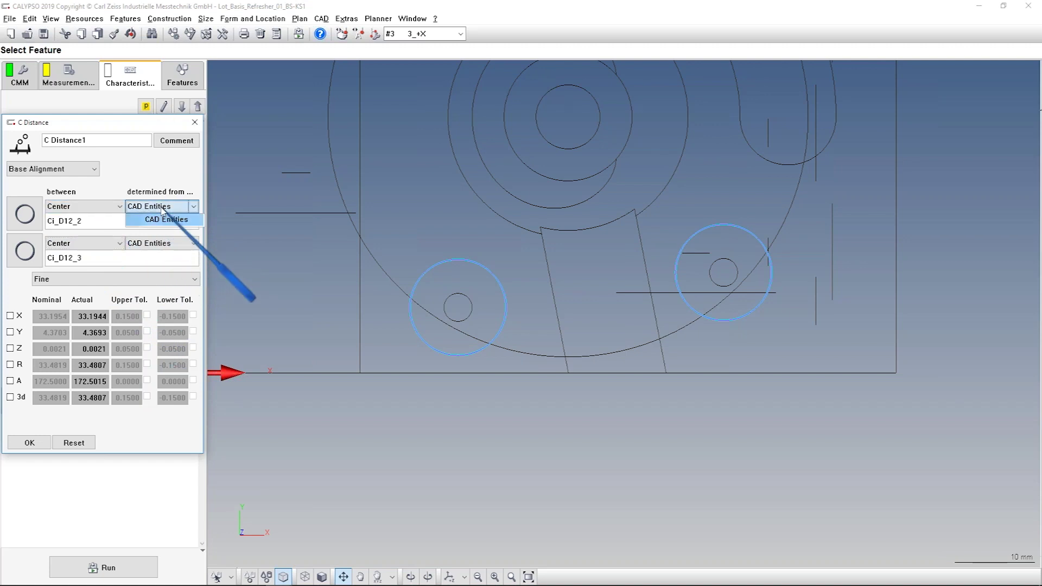
{"action": "left_click", "coordinate": [162, 209]}
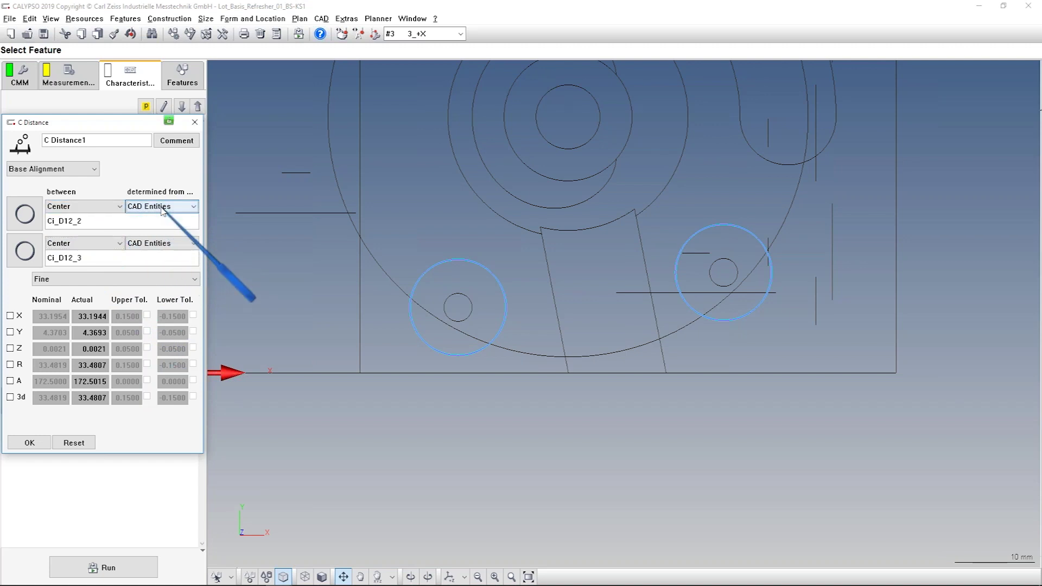
{"action": "left_click", "coordinate": [103, 207]}
{"action": "left_click", "coordinate": [82, 232]}
{"action": "left_click", "coordinate": [164, 211]}
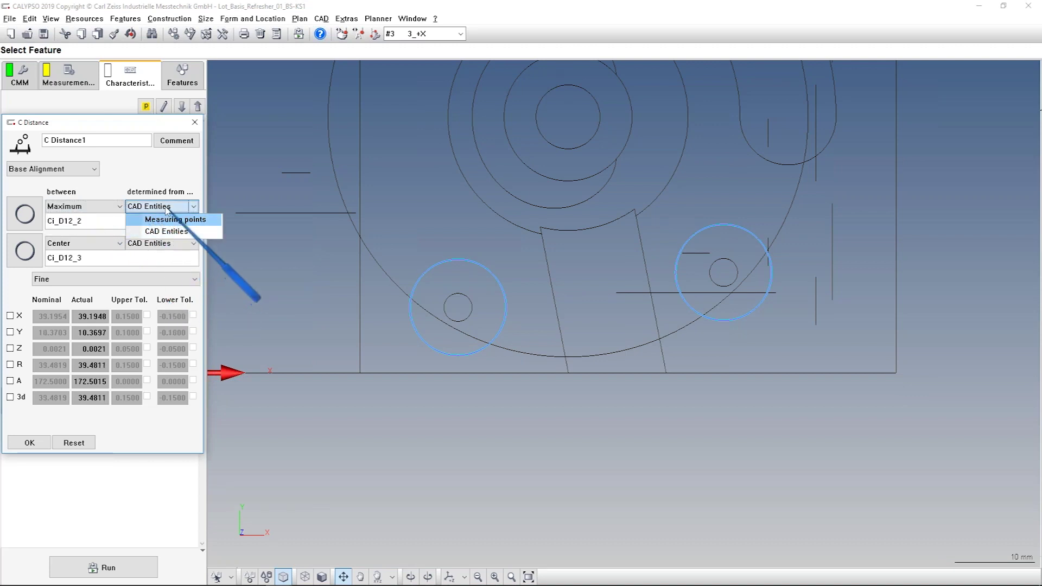
{"action": "left_click", "coordinate": [167, 207]}
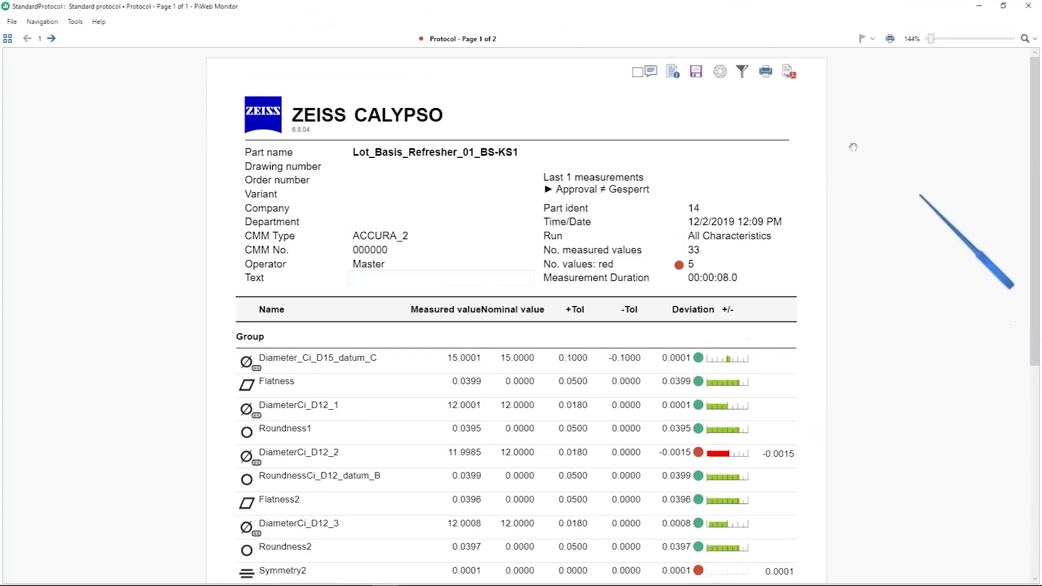
Step: Replace the protocol row templates with Detailed and review the Flatness and Roundness1 plots
{"action": "left_click", "coordinate": [722, 75]}
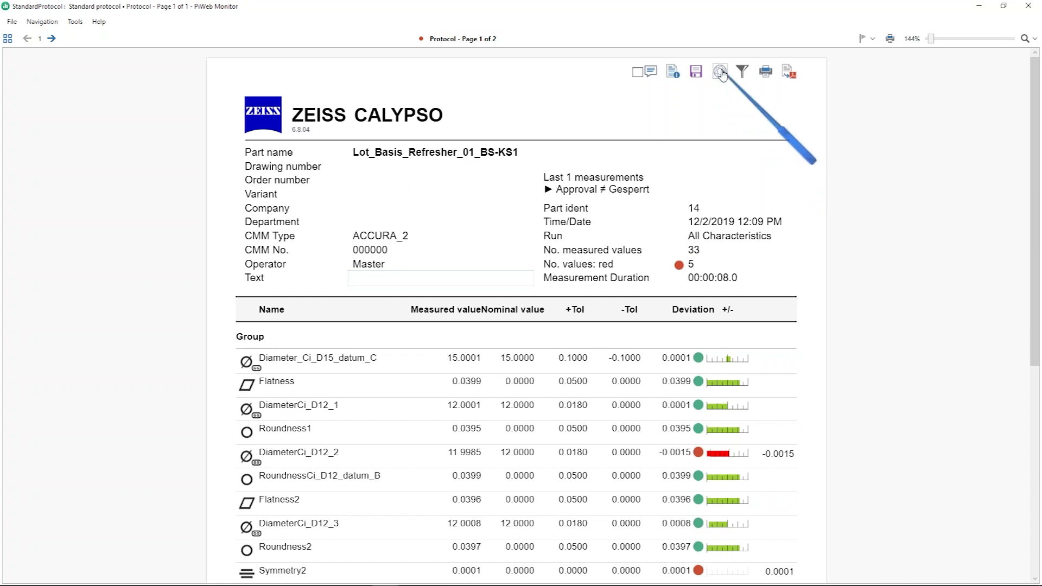
{"action": "left_click", "coordinate": [377, 203]}
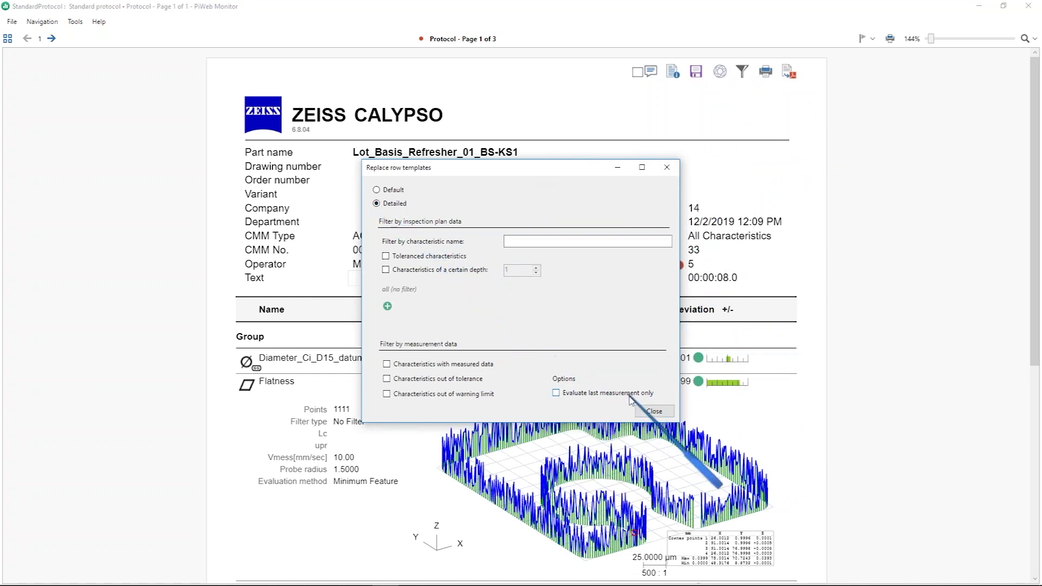
{"action": "left_click", "coordinate": [657, 412]}
{"action": "scroll", "coordinate": [415, 428], "scroll_direction": "down", "scroll_amount": 5}
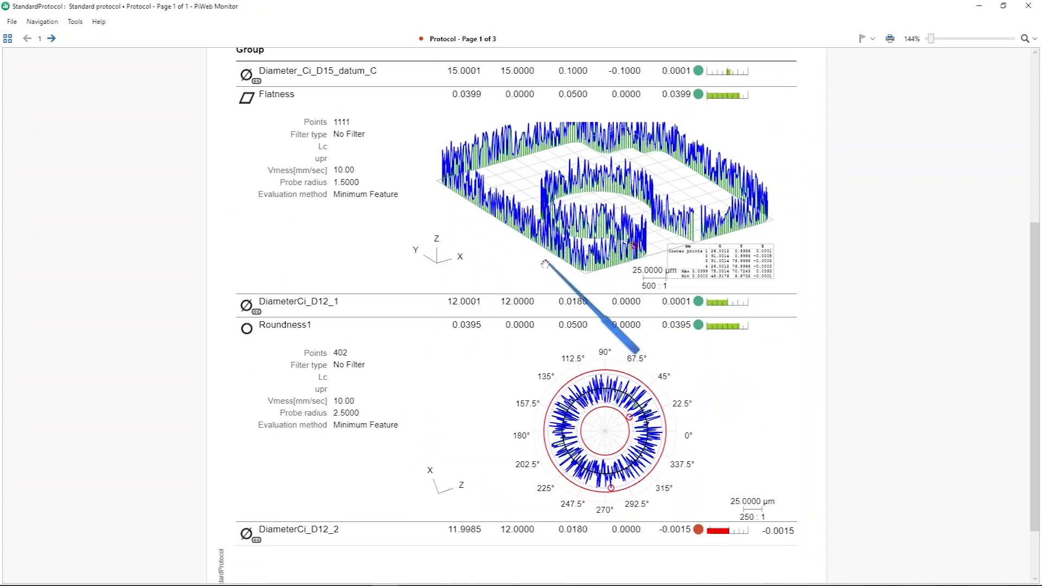
{"action": "scroll", "coordinate": [545, 266], "scroll_direction": "up", "scroll_amount": 1}
{"action": "scroll", "coordinate": [546, 264], "scroll_direction": "up", "scroll_amount": 1}
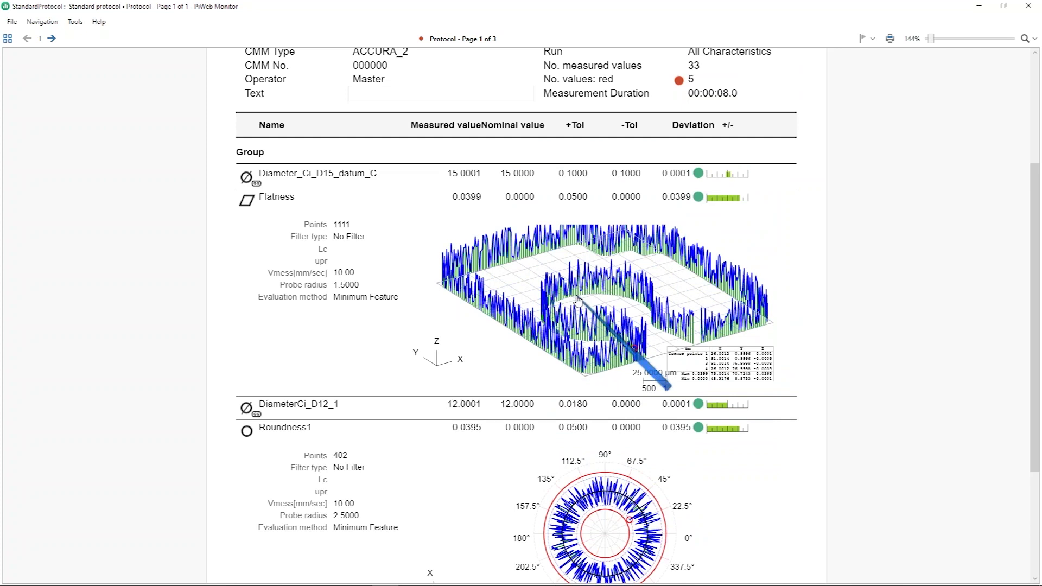
Step: Enlarge the Flatness plot, then close it and PiWeb Monitor to return to CALYPSO
{"action": "left_click", "coordinate": [439, 371]}
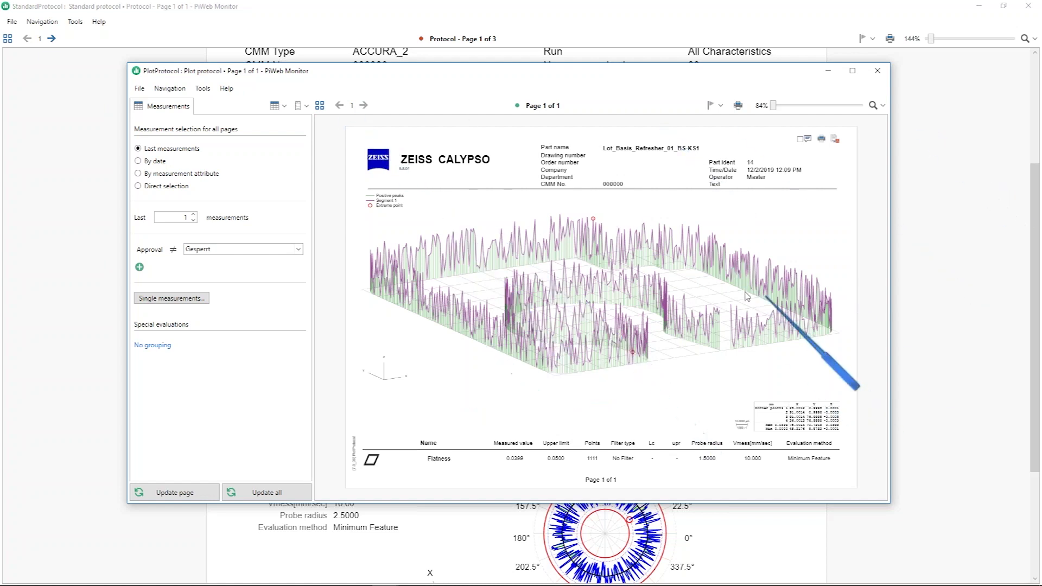
{"action": "left_click", "coordinate": [878, 70]}
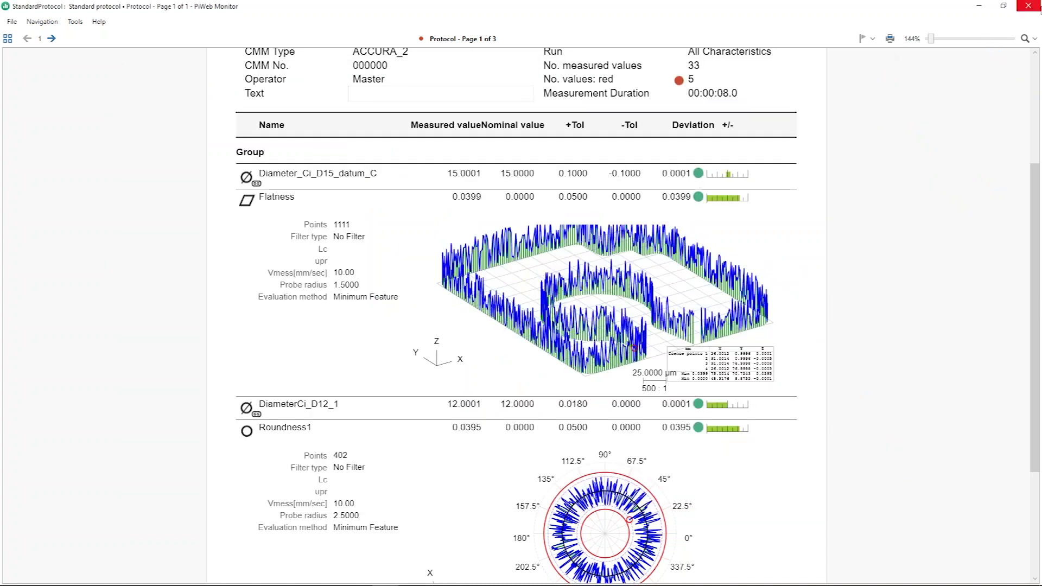
{"action": "left_click", "coordinate": [1034, 9]}
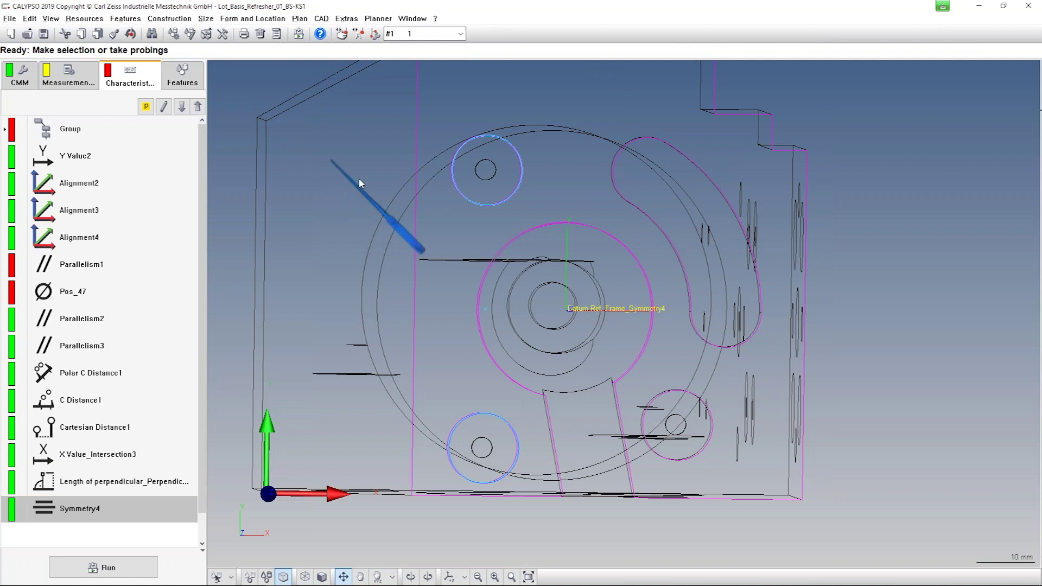
Step: Generate the multiple report from the View menu so PiWeb Monitor loads it
{"action": "left_click", "coordinate": [51, 20]}
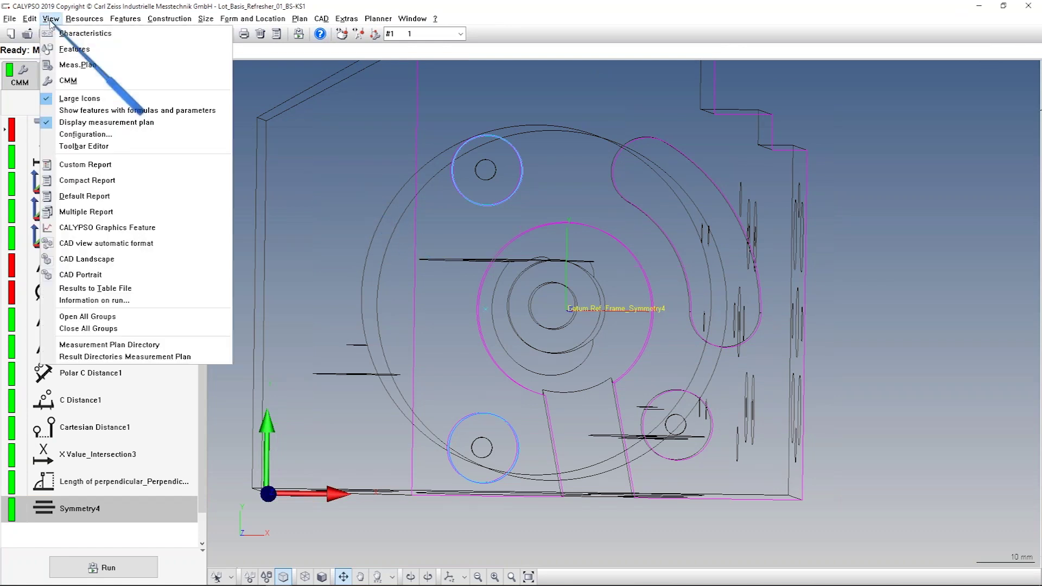
{"action": "left_click", "coordinate": [110, 217]}
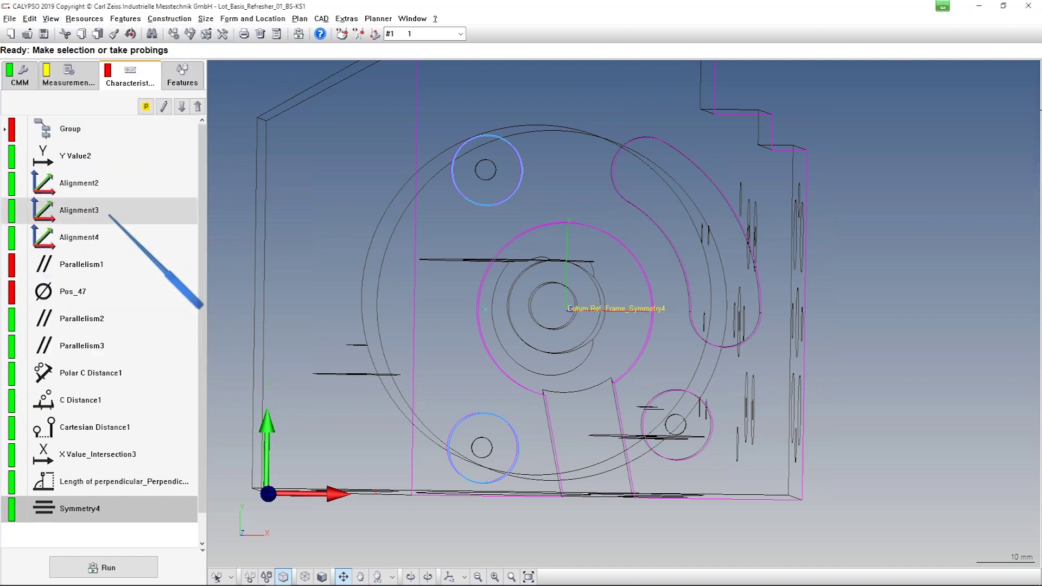